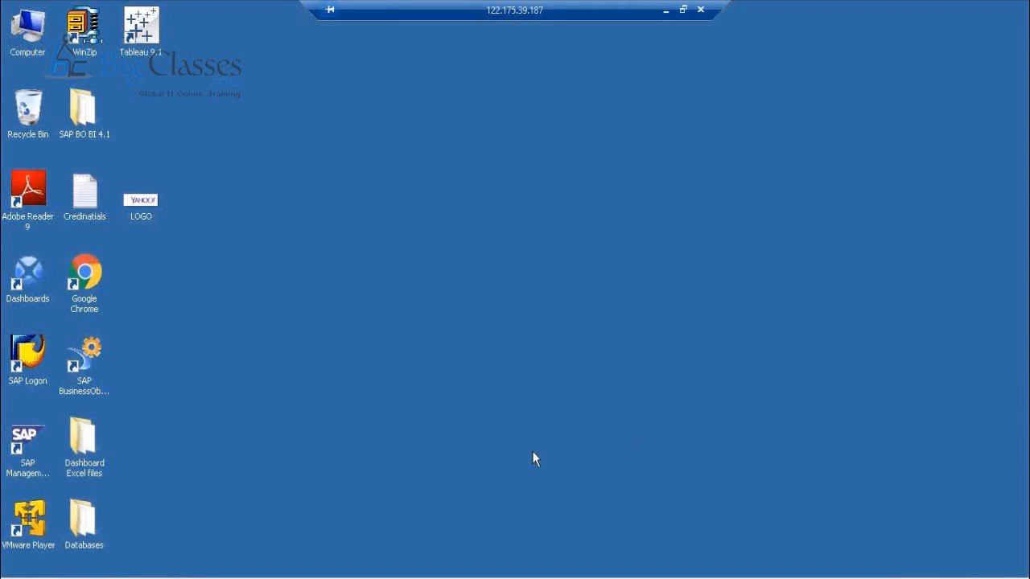
- Launch Tableau 9.1, continue the product trial and decline to send the error report
{"action": "left_click", "coordinate": [154, 34]}
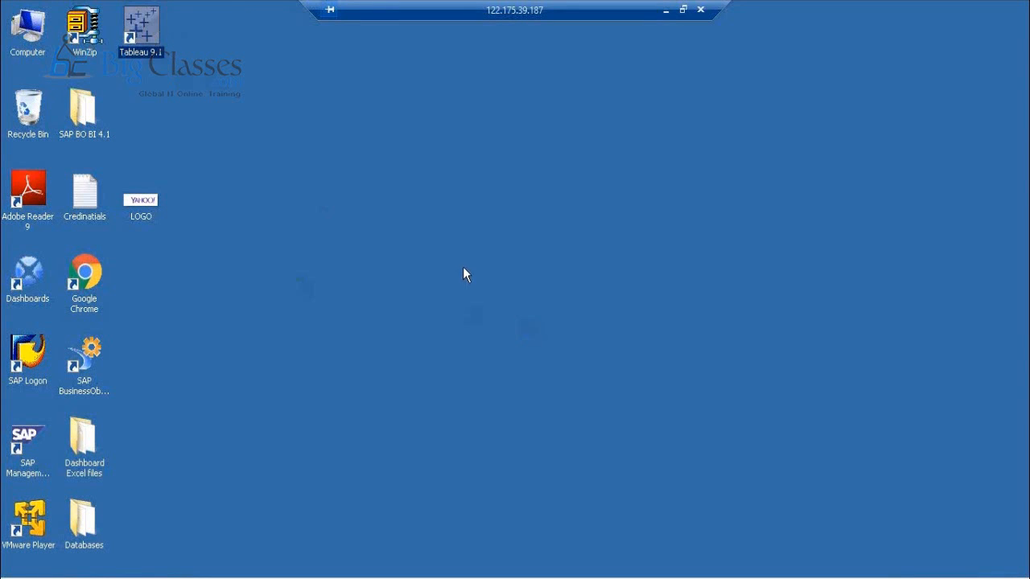
{"action": "right_click", "coordinate": [155, 30]}
{"action": "left_click", "coordinate": [188, 38]}
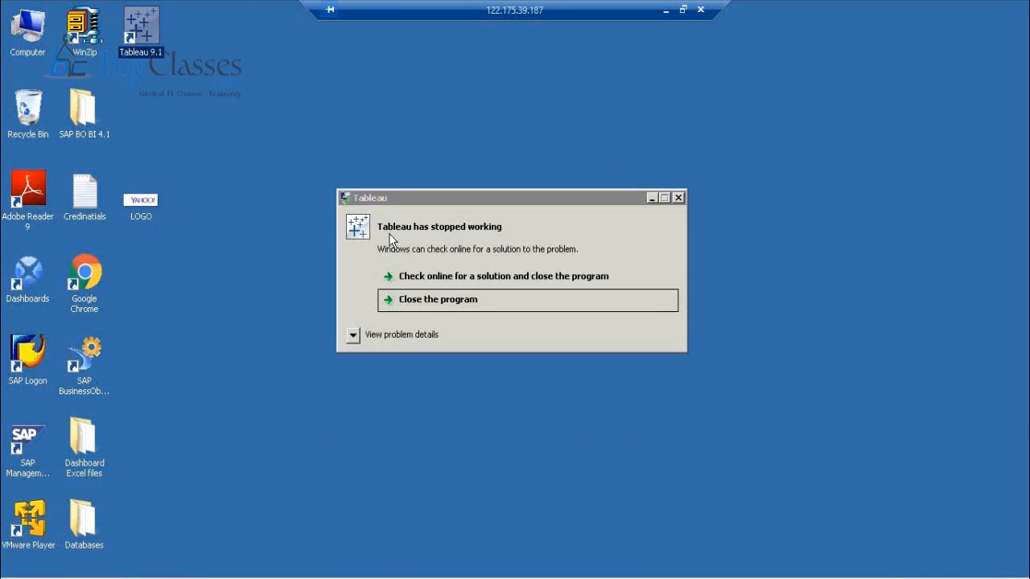
{"action": "left_click", "coordinate": [435, 276]}
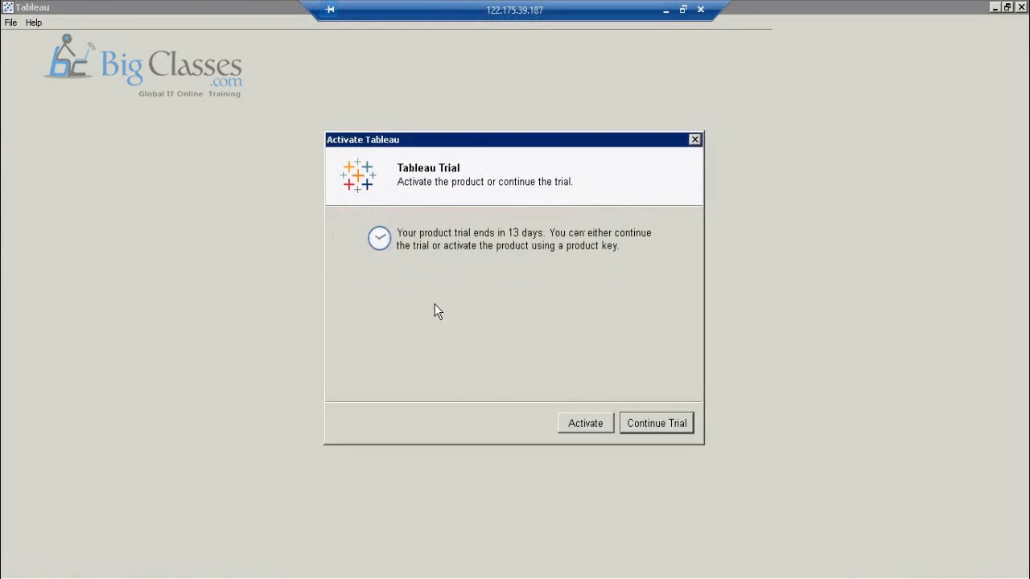
{"action": "left_click", "coordinate": [656, 422]}
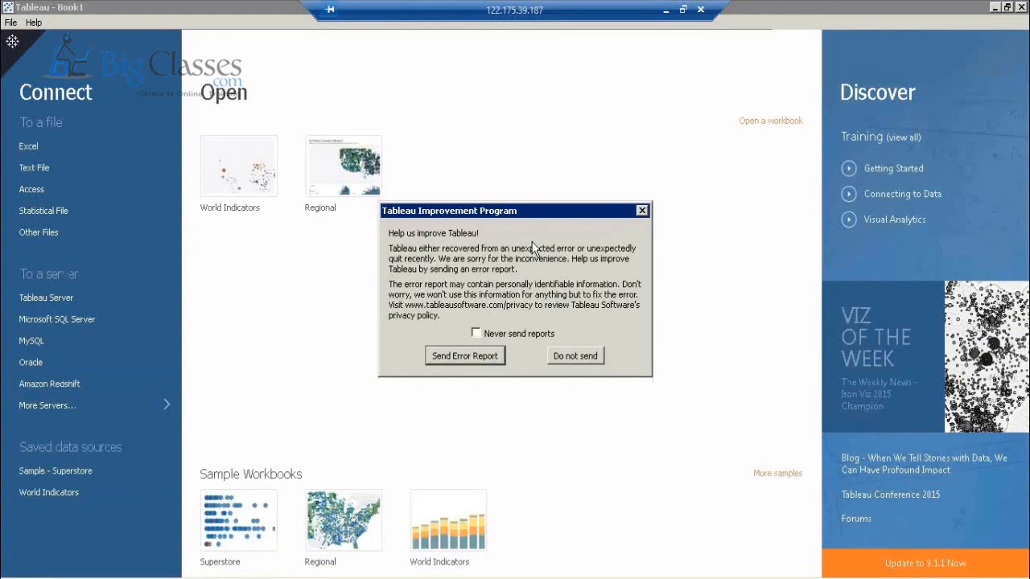
{"action": "left_click", "coordinate": [552, 356]}
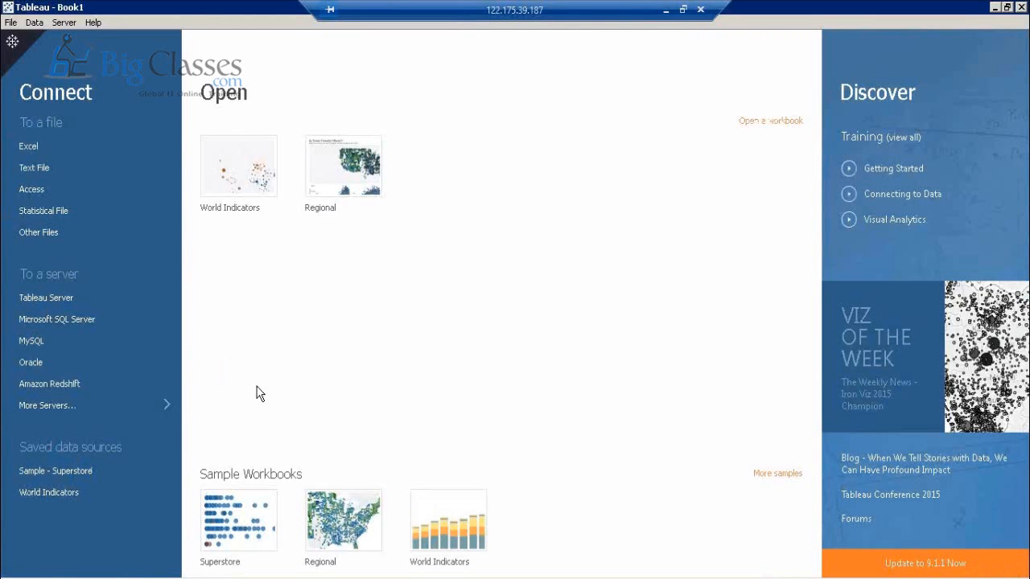
- Try to create a new workbook and list all the available server connectors
{"action": "left_click", "coordinate": [13, 23]}
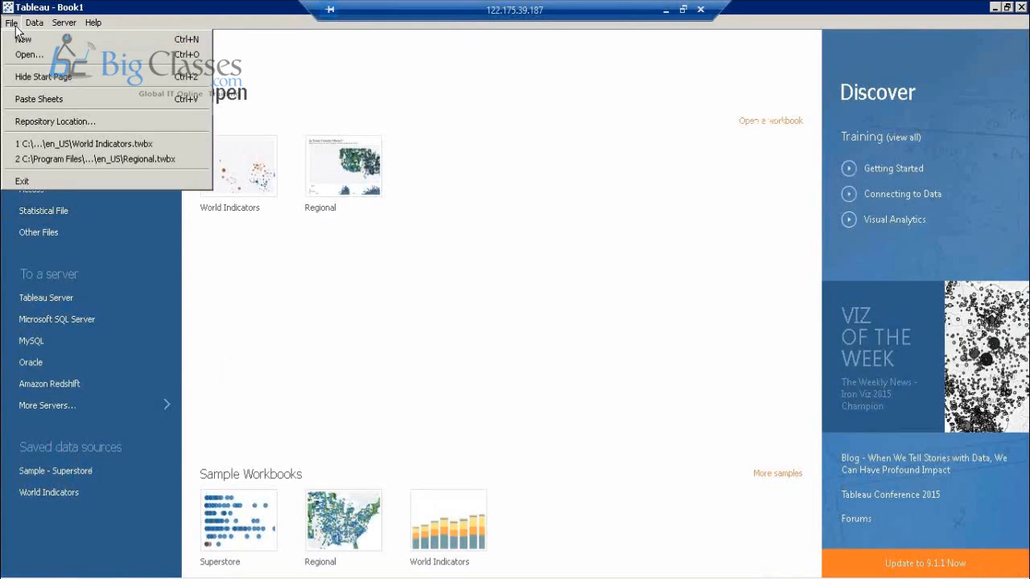
{"action": "left_click", "coordinate": [20, 40]}
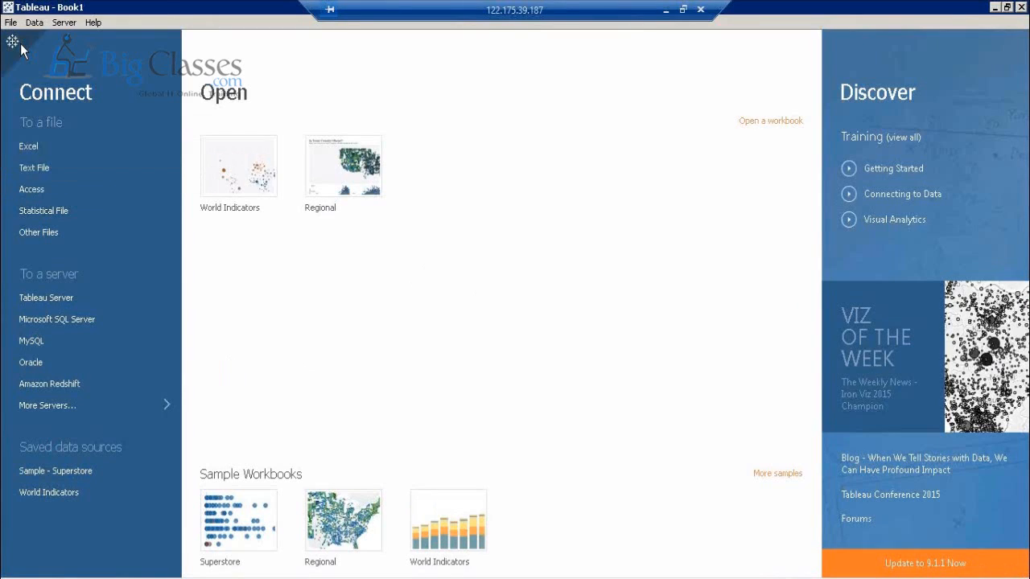
{"action": "left_click", "coordinate": [58, 406]}
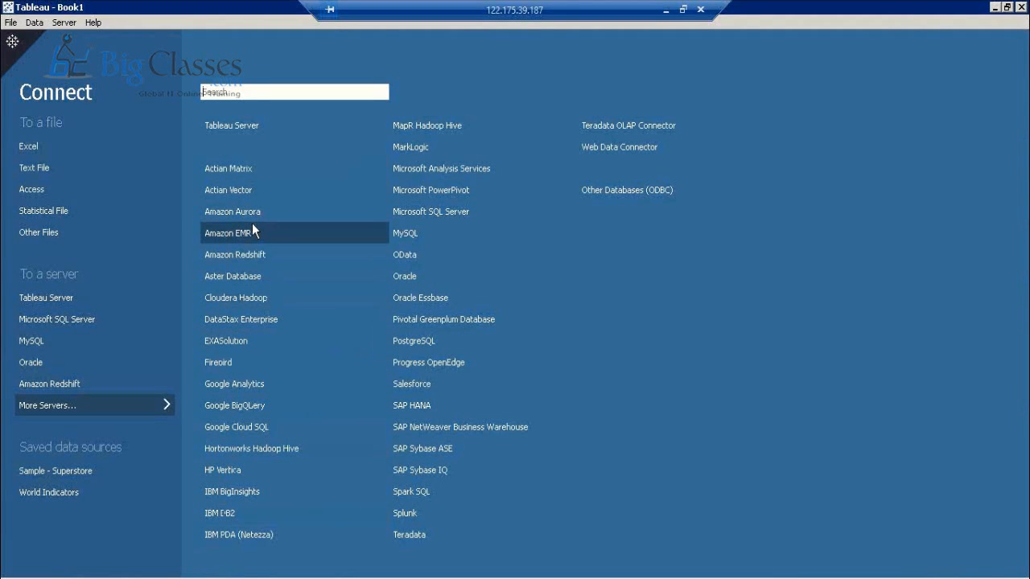
- Try again to create a new workbook and close the program instance that stopped working
{"action": "left_click", "coordinate": [10, 23]}
{"action": "left_click", "coordinate": [51, 36]}
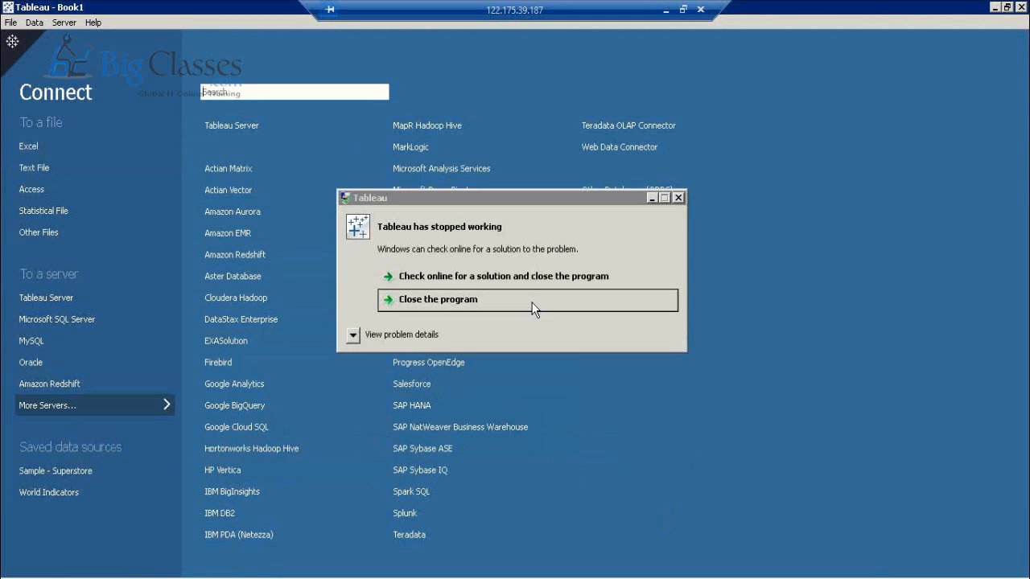
{"action": "left_click", "coordinate": [528, 301]}
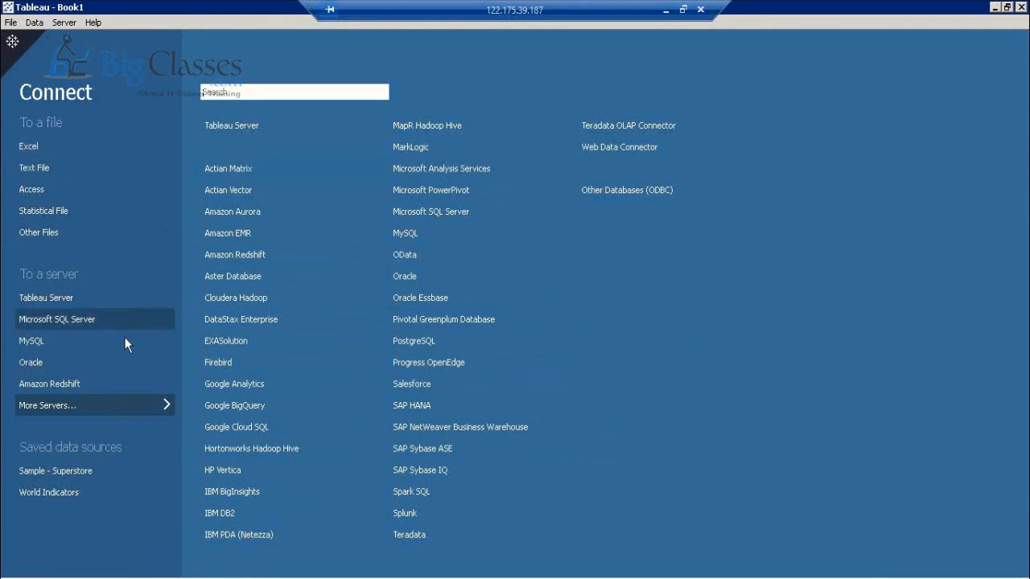
- Look at the Microsoft SQL Server connection settings and cancel without connecting
{"action": "left_click", "coordinate": [71, 319]}
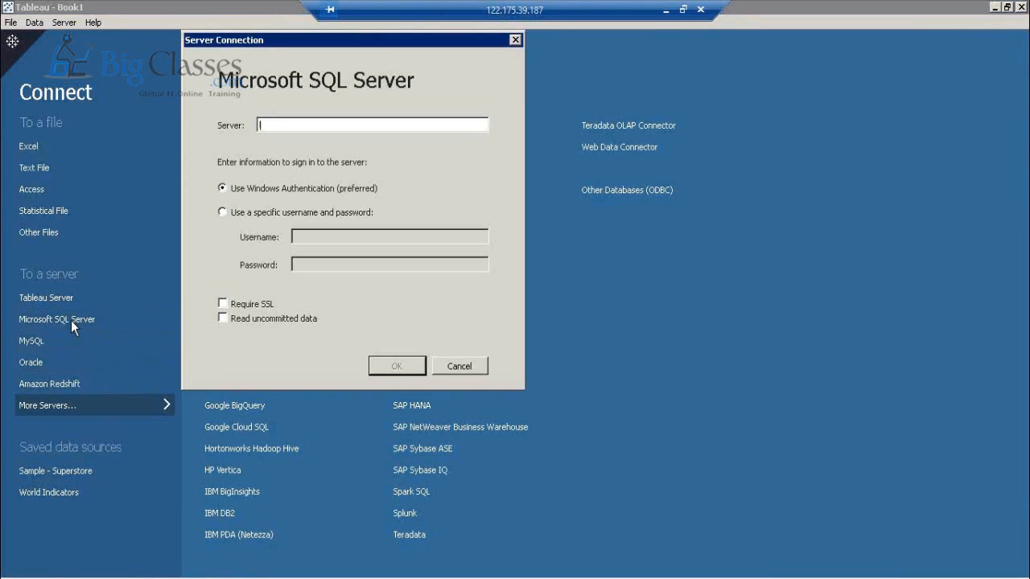
{"action": "left_click", "coordinate": [449, 370]}
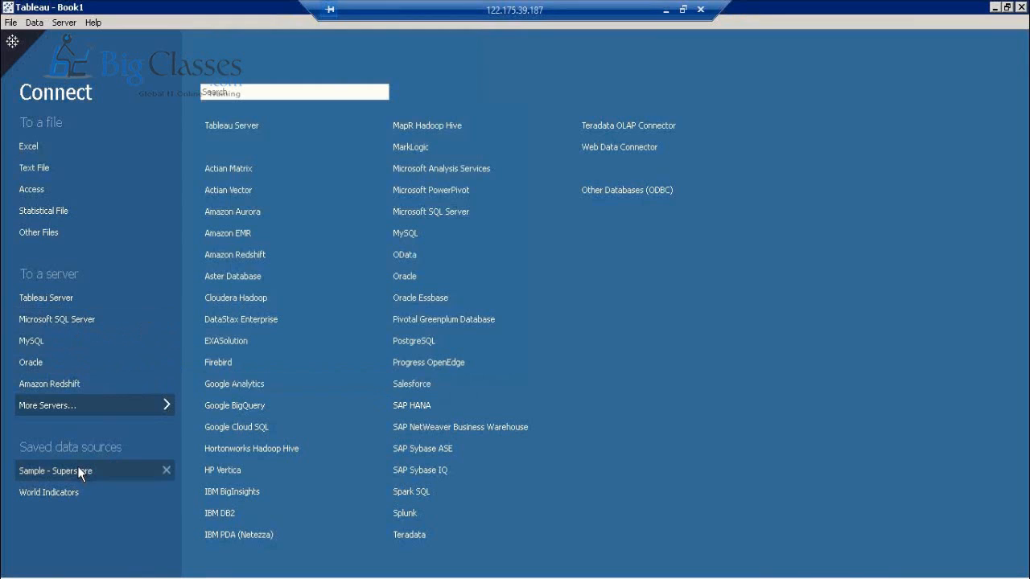
- Connect to the saved data source Sample - Superstore
{"action": "left_click", "coordinate": [81, 471]}
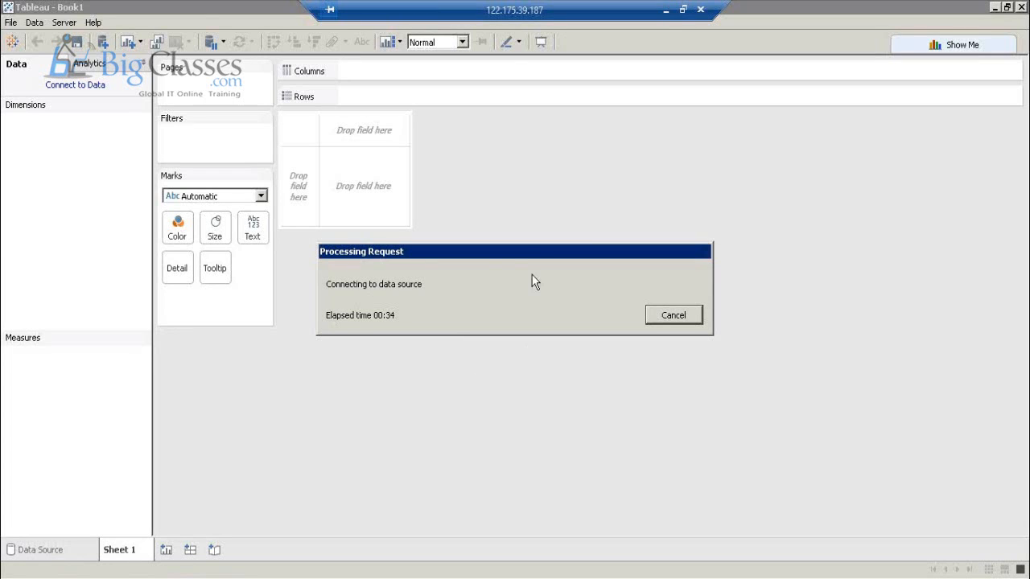
{"action": "left_click_drag", "start_coordinate": [478, 256], "coordinate": [432, 220]}
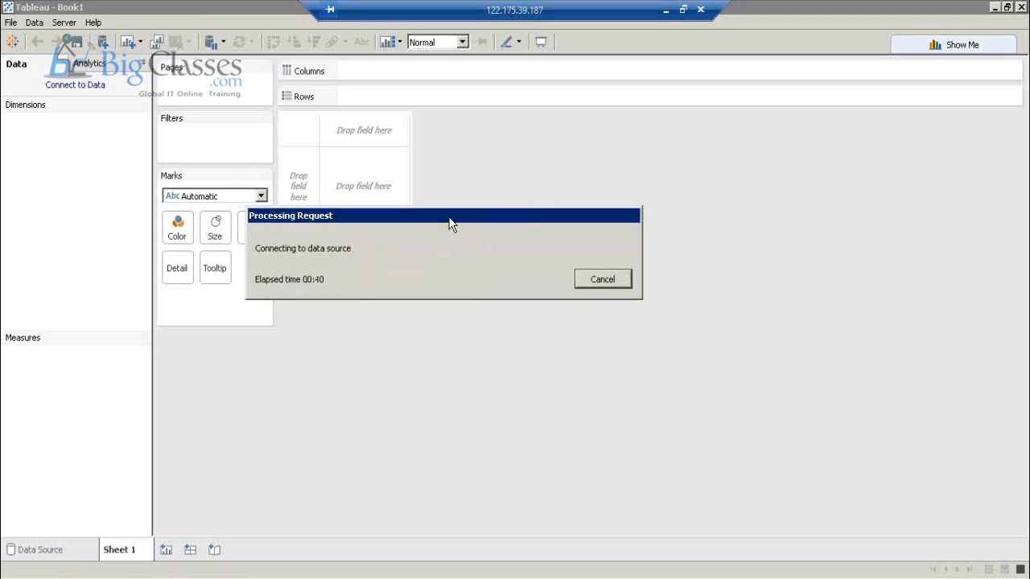
{"action": "left_click_drag", "start_coordinate": [450, 224], "coordinate": [505, 274]}
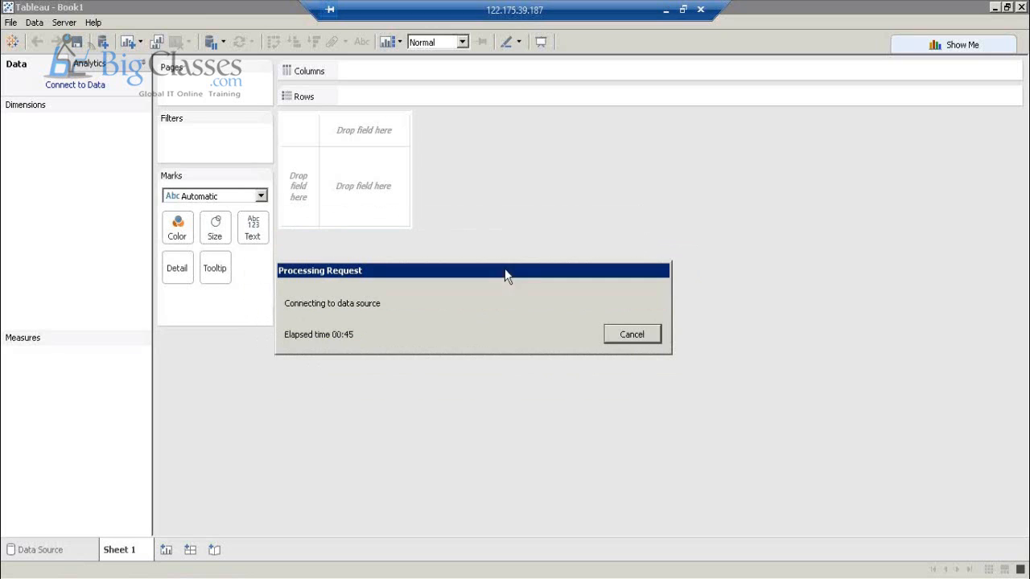
{"action": "left_click", "coordinate": [619, 340]}
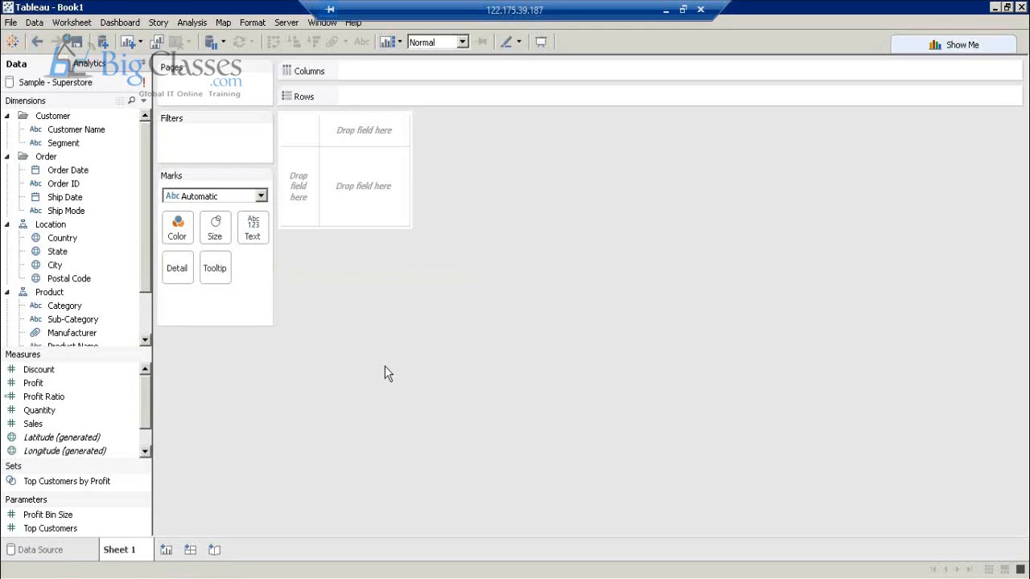
- Build a chart with Country on Columns and the Profit and Discount measures on Rows
{"action": "left_click", "coordinate": [58, 144]}
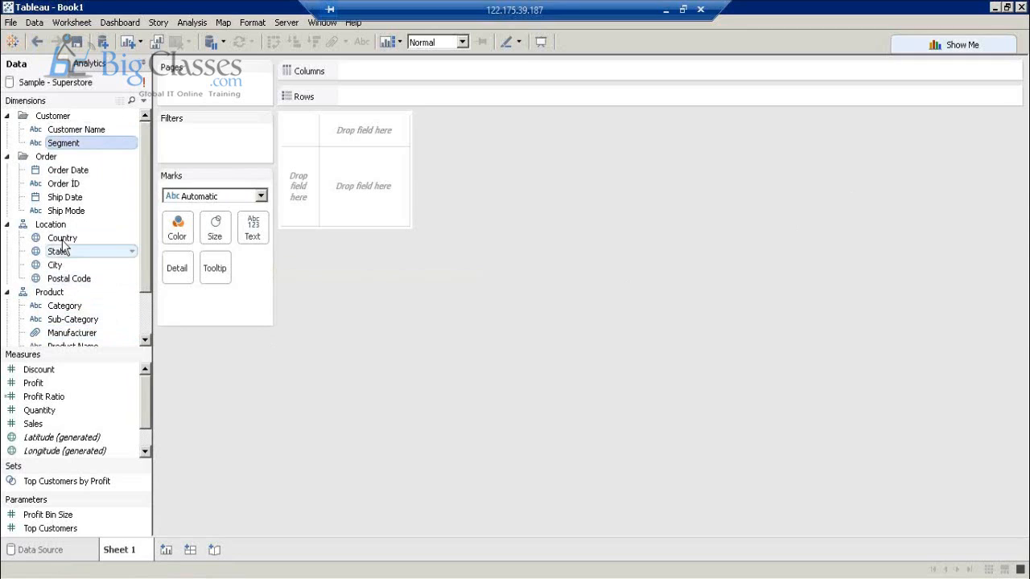
{"action": "left_click_drag", "start_coordinate": [63, 239], "coordinate": [374, 72]}
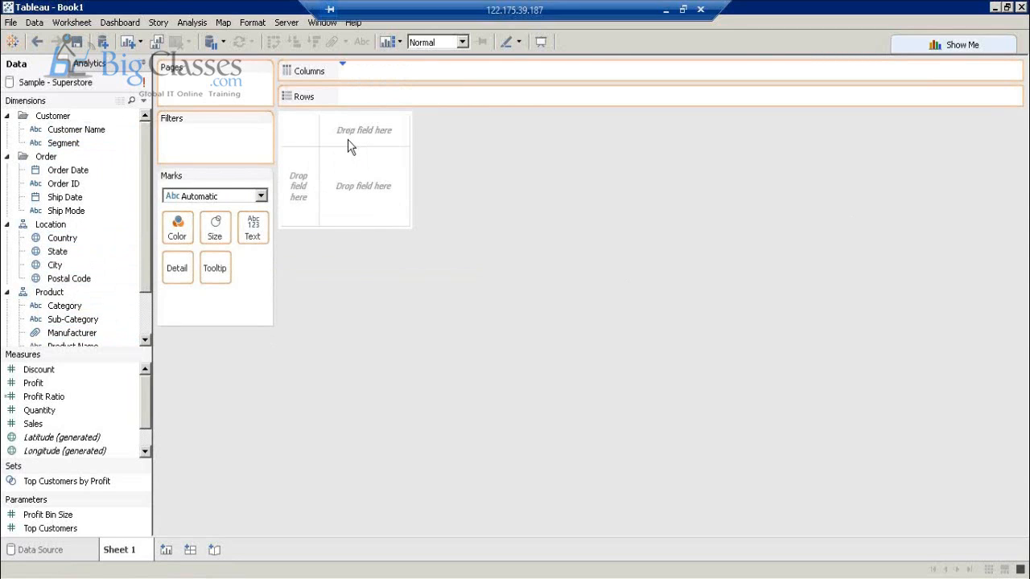
{"action": "left_click", "coordinate": [55, 264]}
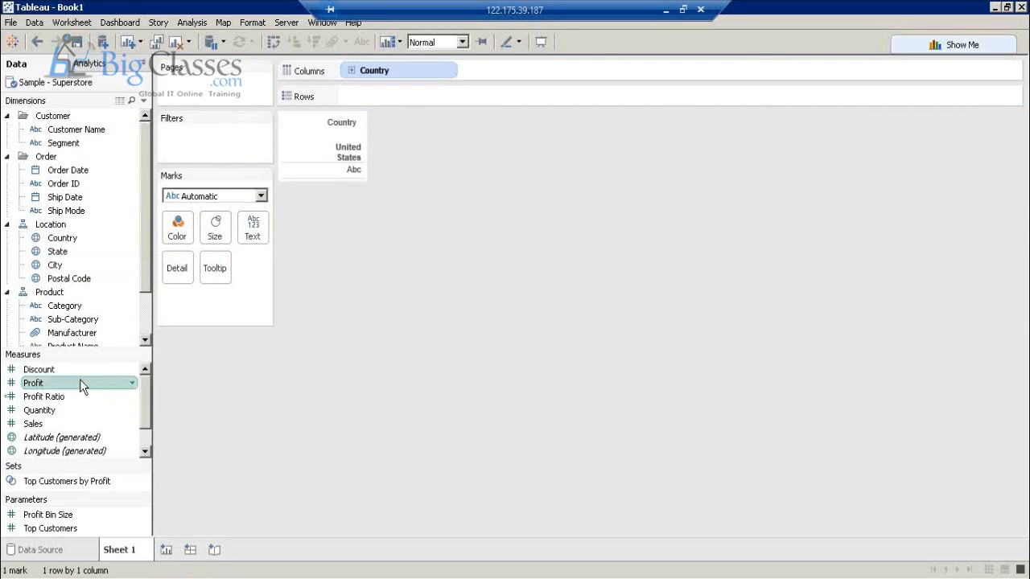
{"action": "left_click_drag", "start_coordinate": [79, 379], "coordinate": [367, 99]}
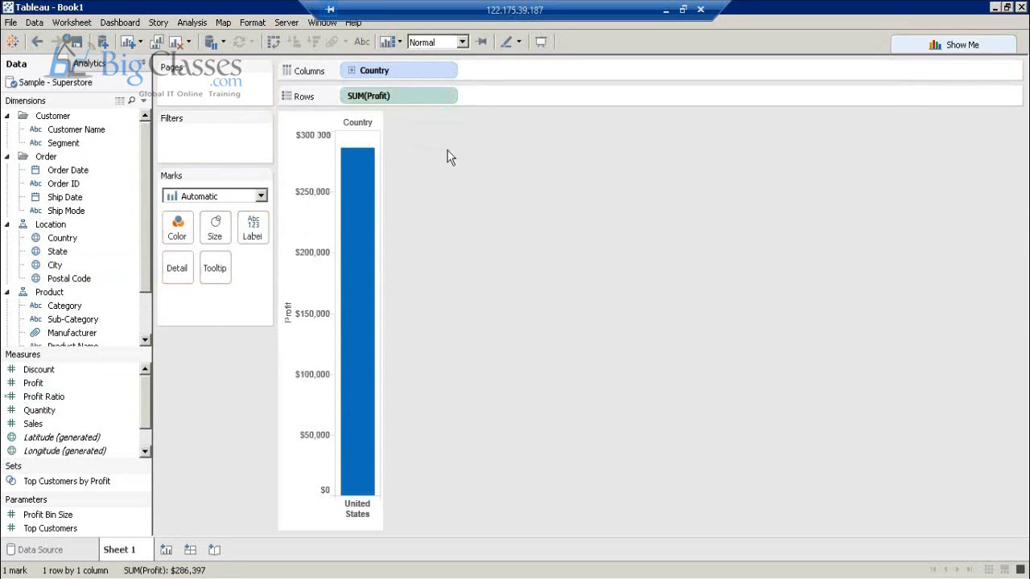
{"action": "mouse_move", "coordinate": [39, 372]}
{"action": "left_mouse_down"}
{"action": "mouse_move", "coordinate": [240, 334]}
{"action": "mouse_move", "coordinate": [450, 124]}
{"action": "mouse_move", "coordinate": [482, 108]}
{"action": "mouse_move", "coordinate": [471, 134]}
{"action": "left_mouse_up"}
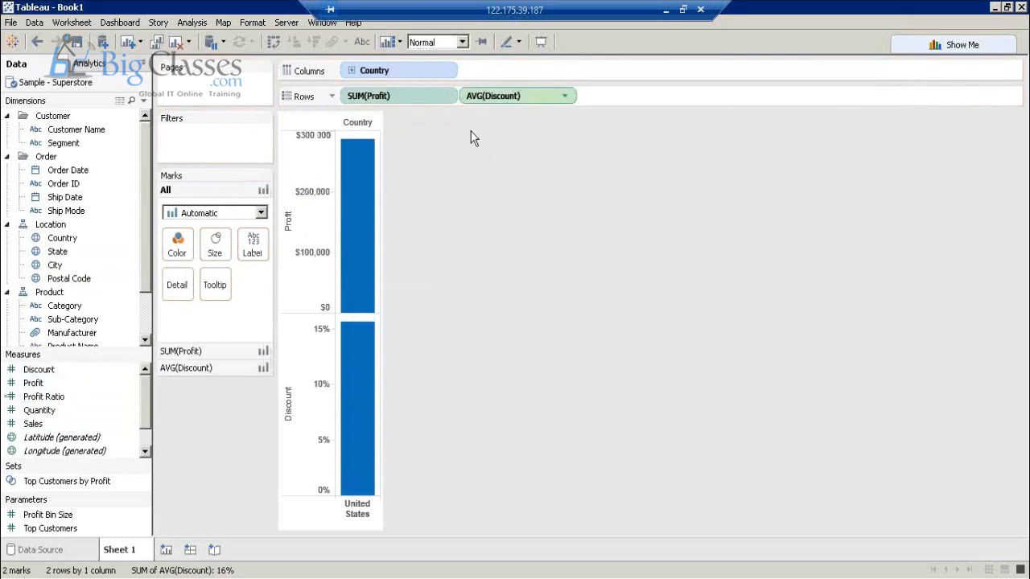
- Add State after Country on Columns, drill down to City, and select Glendale's discount bar under Arizona
{"action": "left_click_drag", "start_coordinate": [58, 252], "coordinate": [515, 76]}
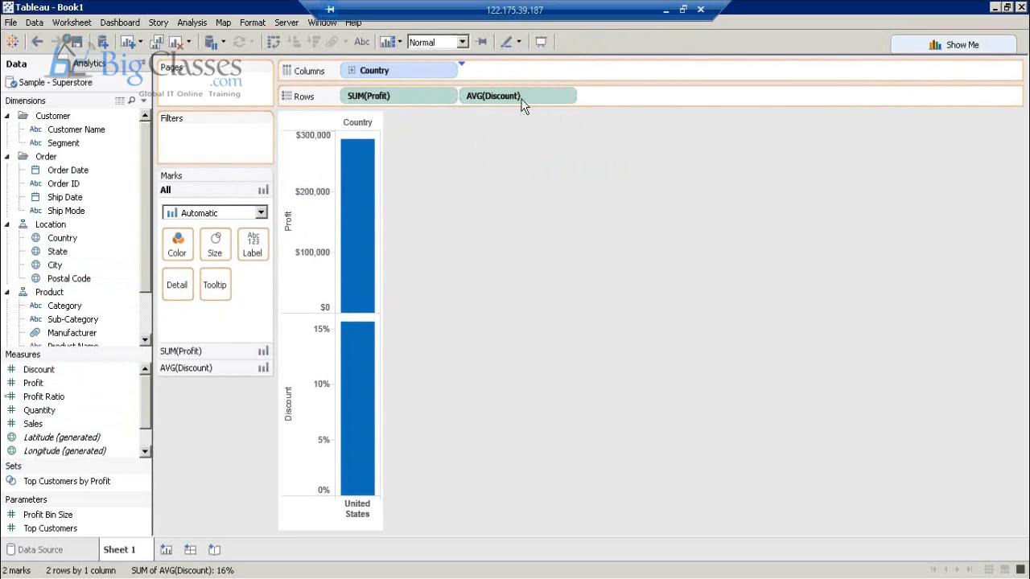
{"action": "mouse_move", "coordinate": [792, 167]}
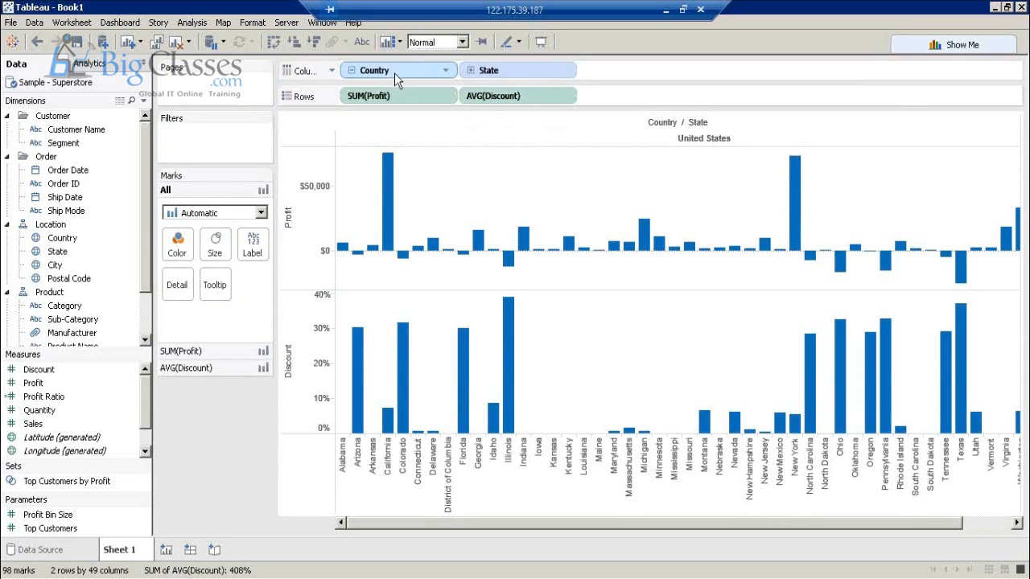
{"action": "left_click", "coordinate": [470, 70]}
{"action": "left_click", "coordinate": [470, 70]}
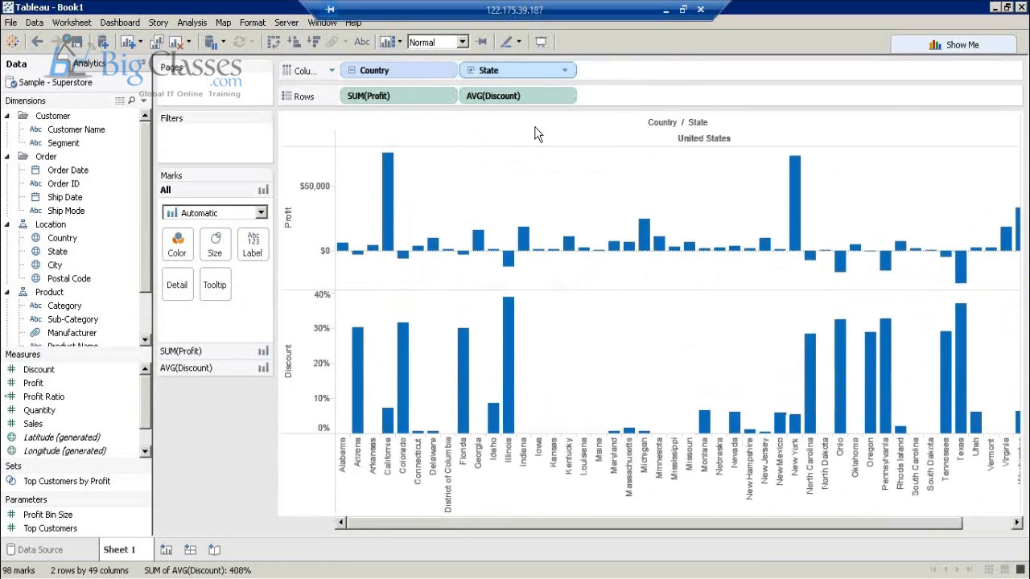
{"action": "left_click", "coordinate": [471, 70]}
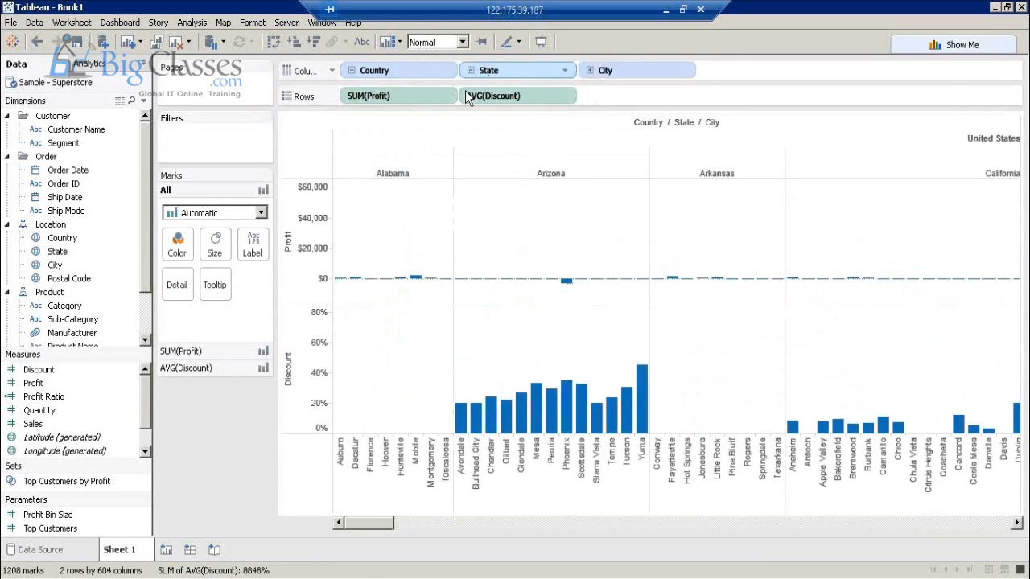
{"action": "left_click", "coordinate": [527, 414]}
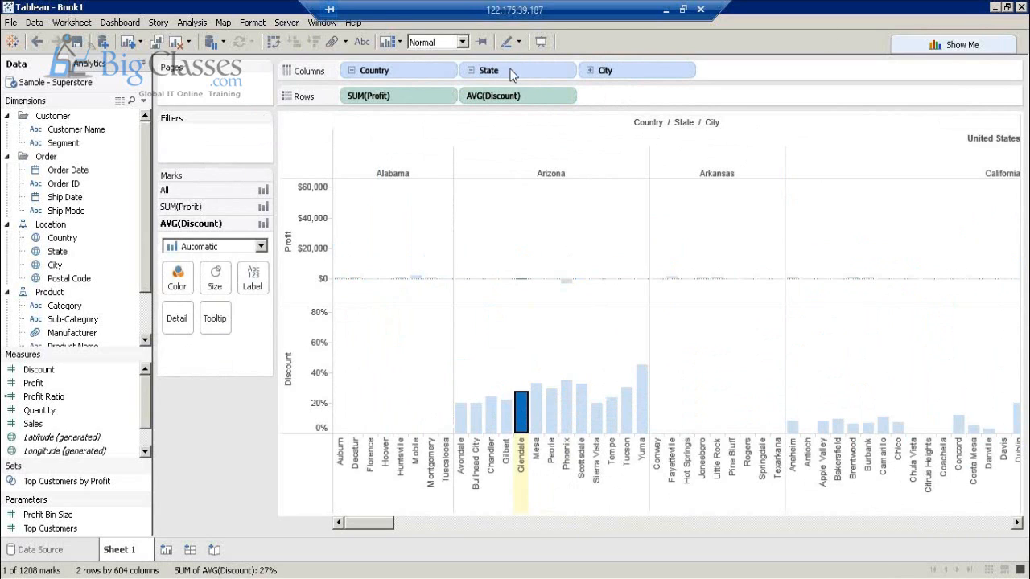
- Try the circle views and packed bubbles chart types from Show Me, and change the chart to side-by-side circles
{"action": "left_click", "coordinate": [962, 44]}
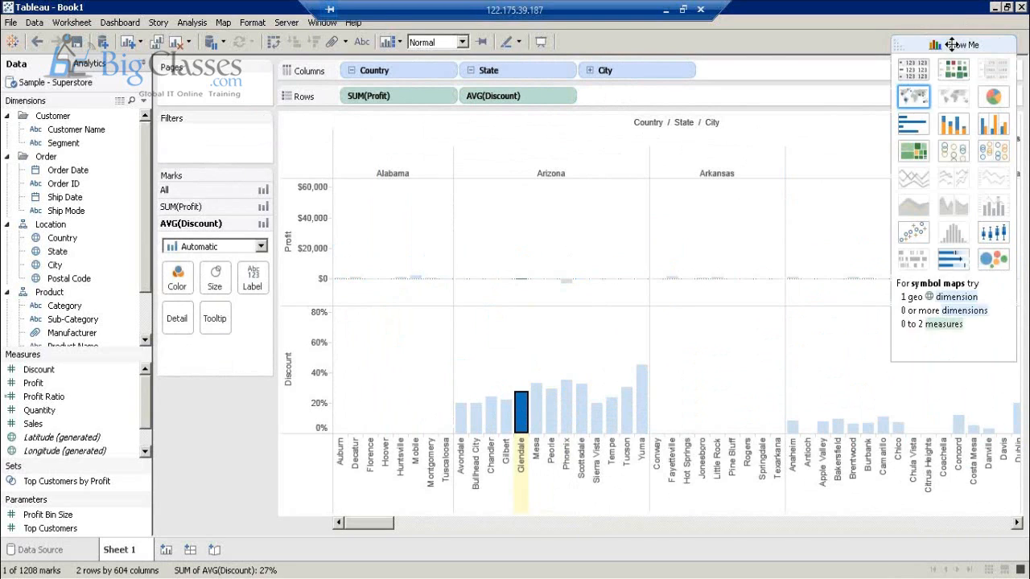
{"action": "left_click", "coordinate": [957, 157]}
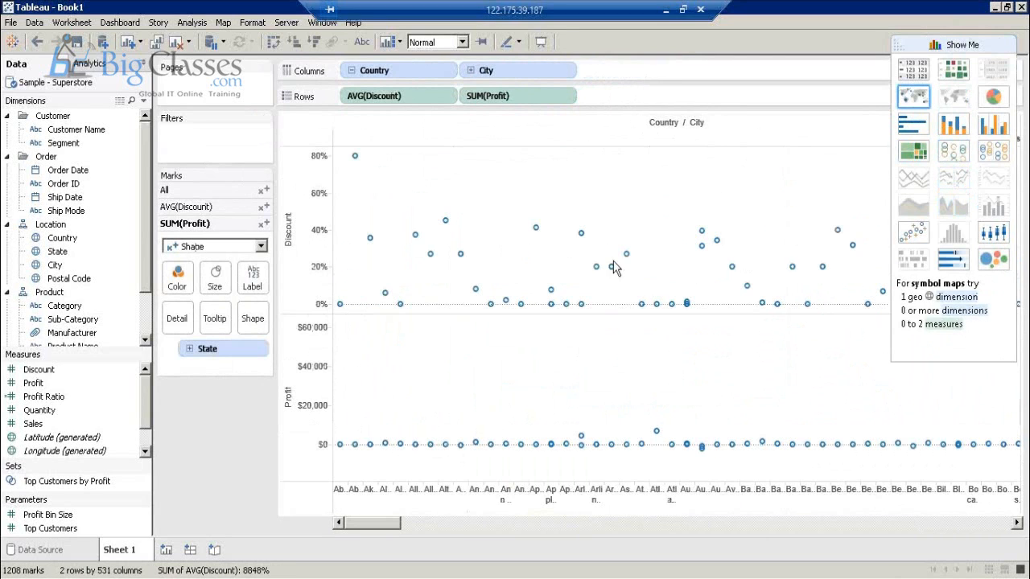
{"action": "left_click", "coordinate": [995, 259]}
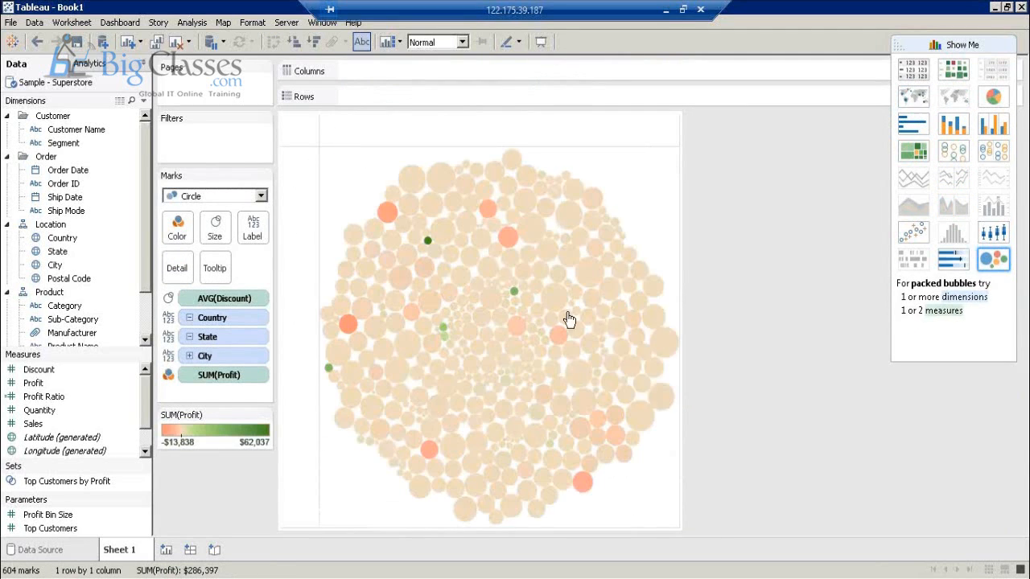
{"action": "left_click", "coordinate": [957, 157]}
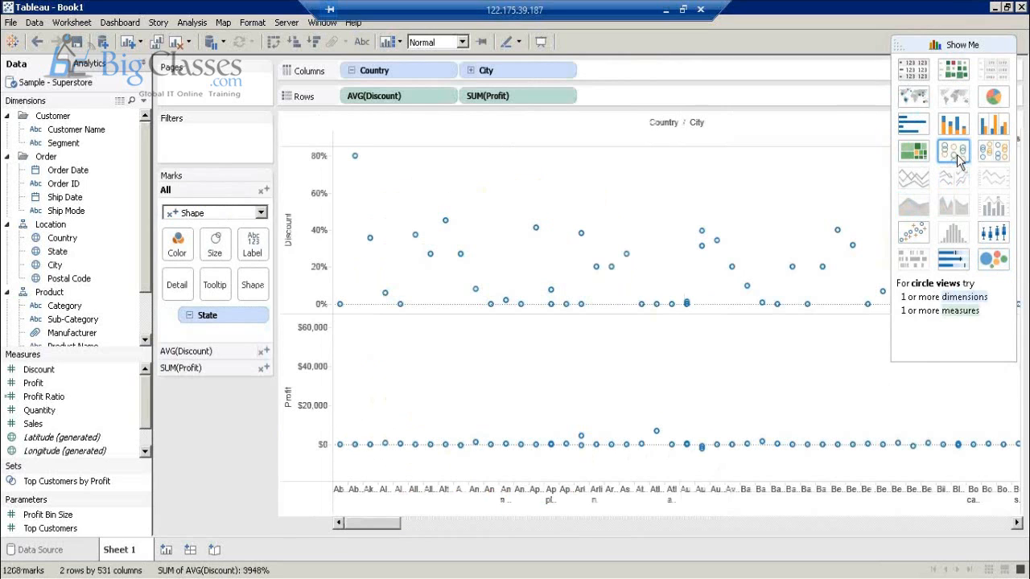
{"action": "left_click", "coordinate": [983, 157]}
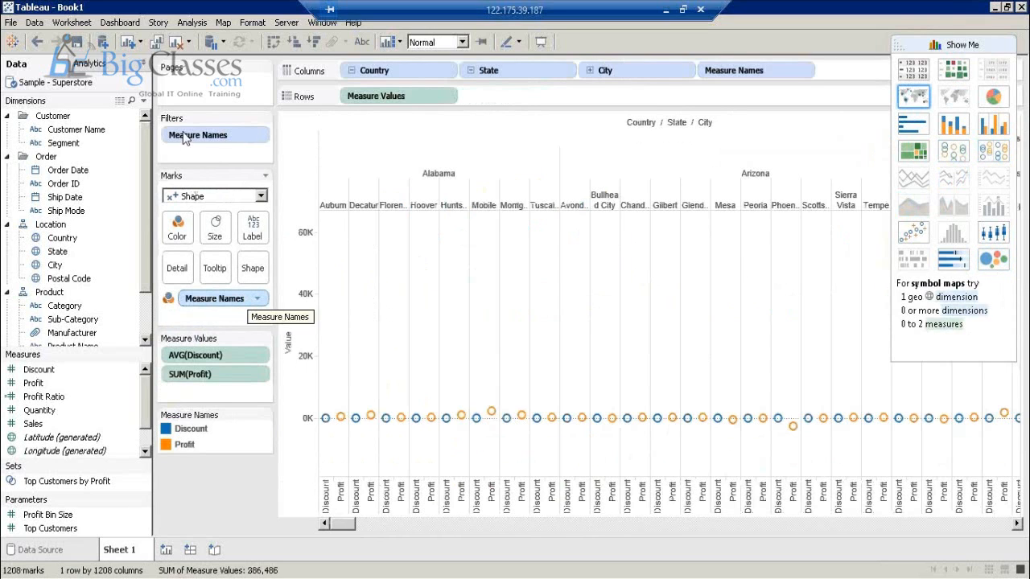
{"action": "left_click", "coordinate": [66, 24]}
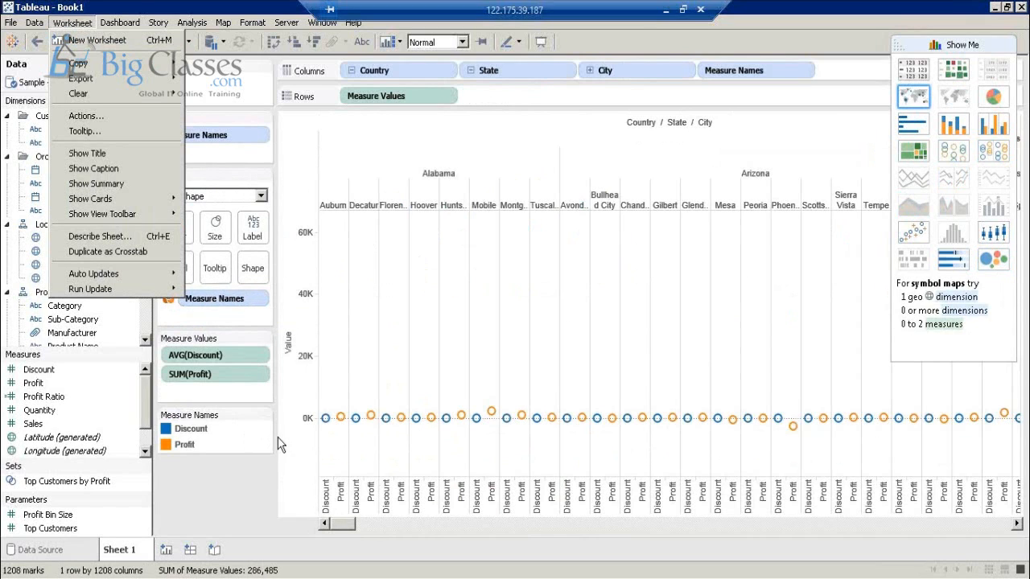
{"action": "left_click", "coordinate": [324, 480]}
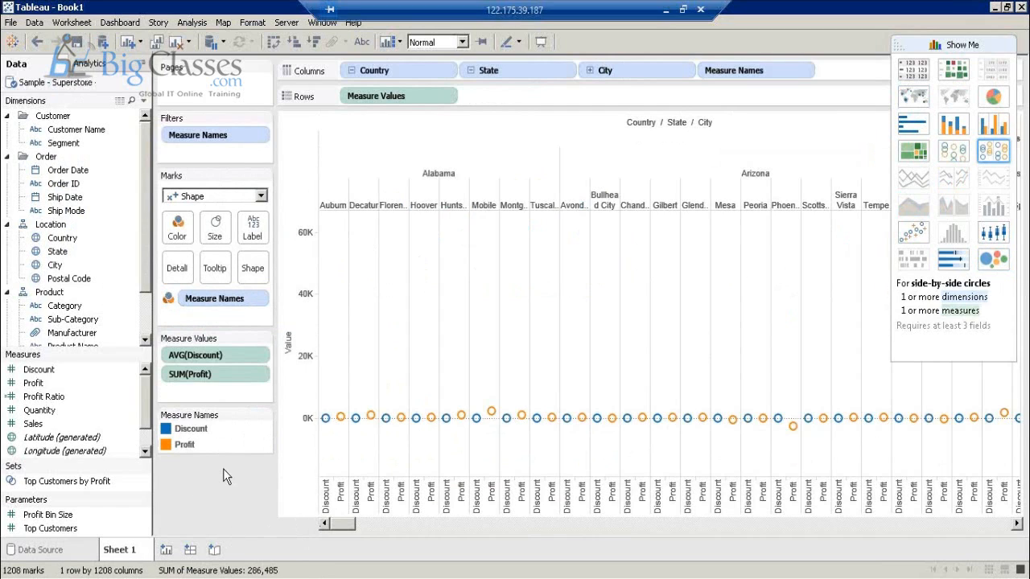
{"action": "left_click", "coordinate": [113, 23]}
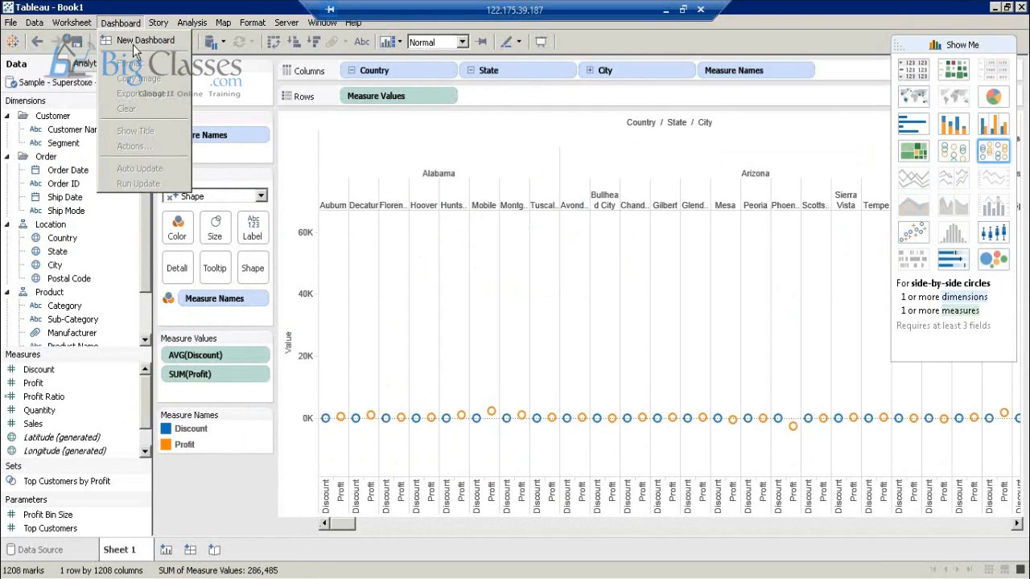
{"action": "left_click", "coordinate": [407, 406]}
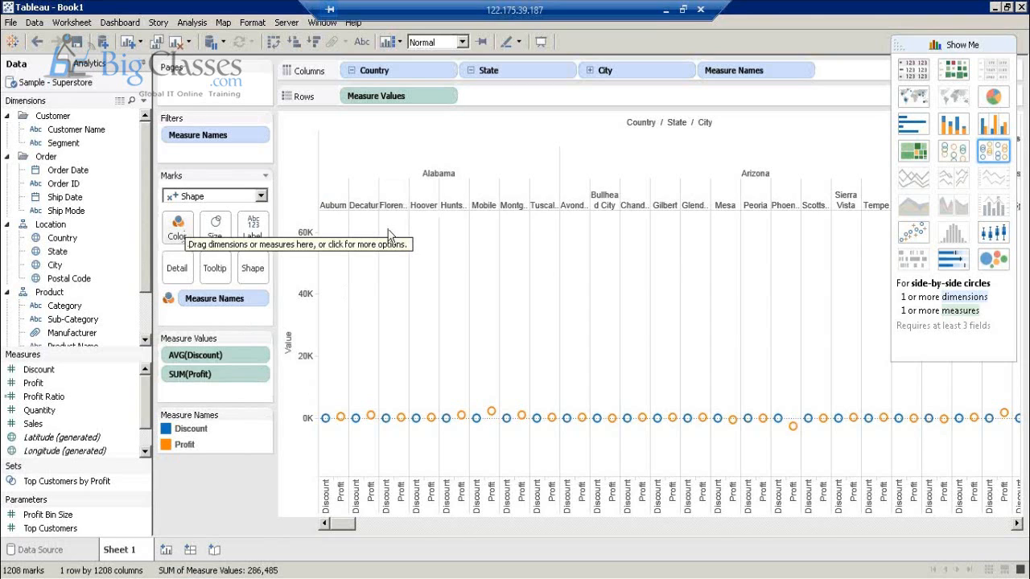
- Check the color assignments for Measure Names, keep them as they are, and change the chart type to stacked bars
{"action": "left_click", "coordinate": [172, 230]}
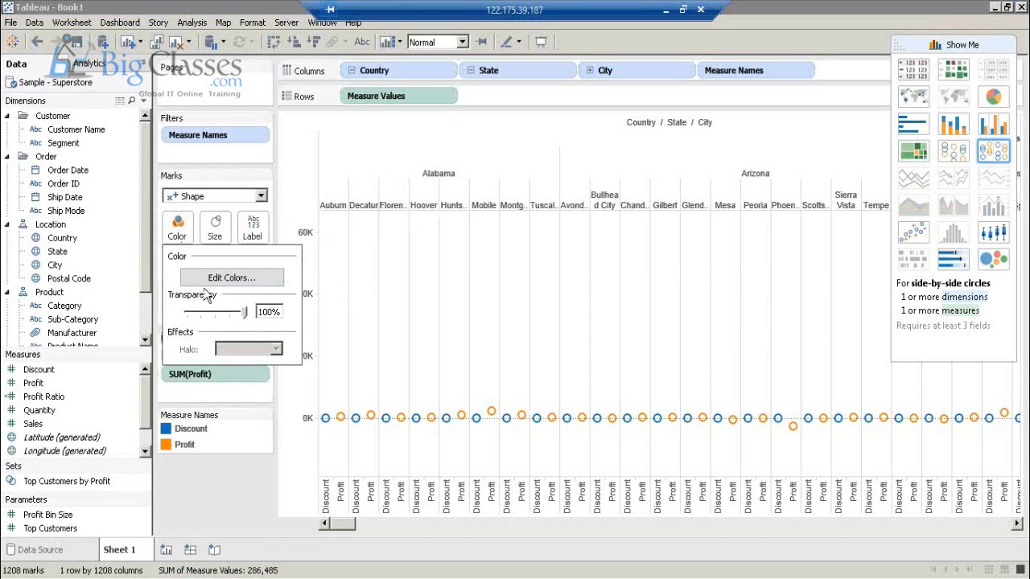
{"action": "left_click", "coordinate": [225, 277]}
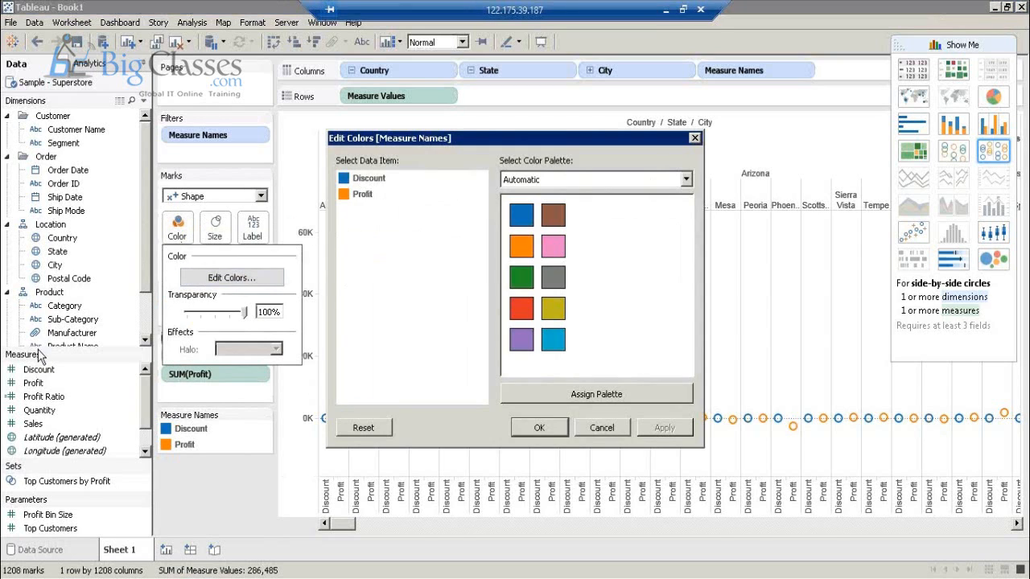
{"action": "left_click", "coordinate": [538, 427]}
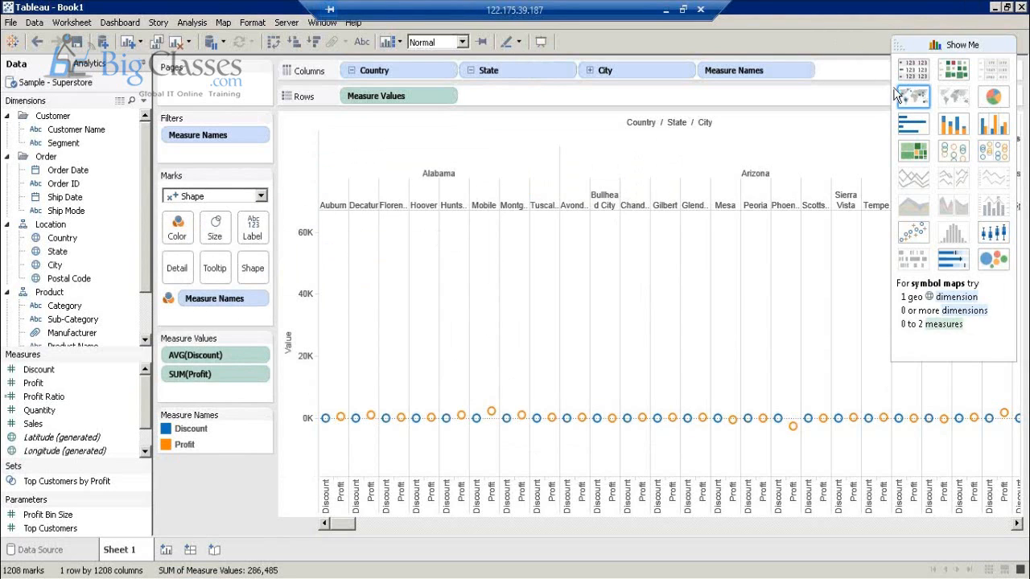
{"action": "left_click", "coordinate": [953, 129]}
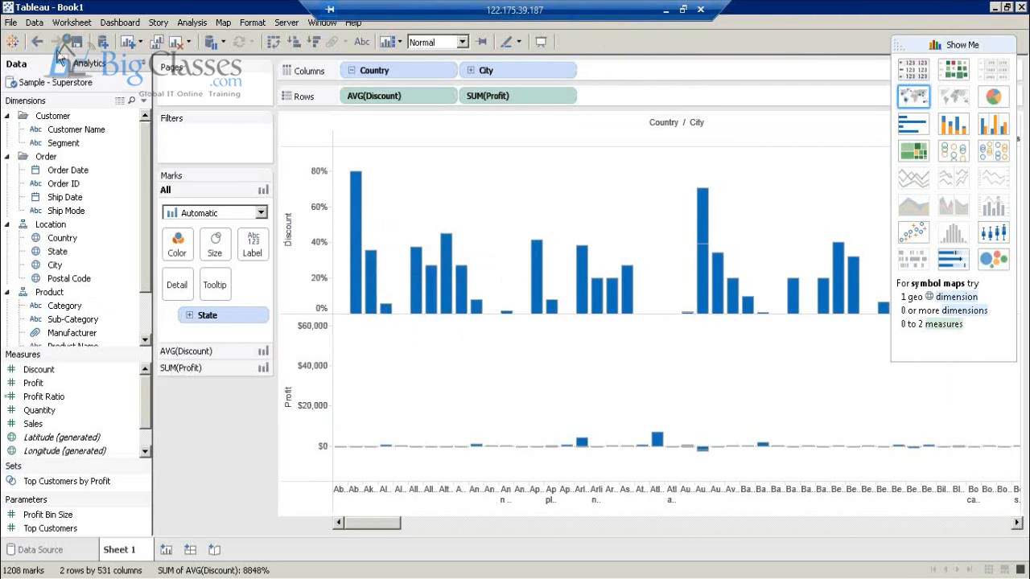
- Switch to the Tableau Components slide in PowerPoint and highlight words in the Personal Desktop and Professional Desktop headings
{"action": "left_click", "coordinate": [666, 14]}
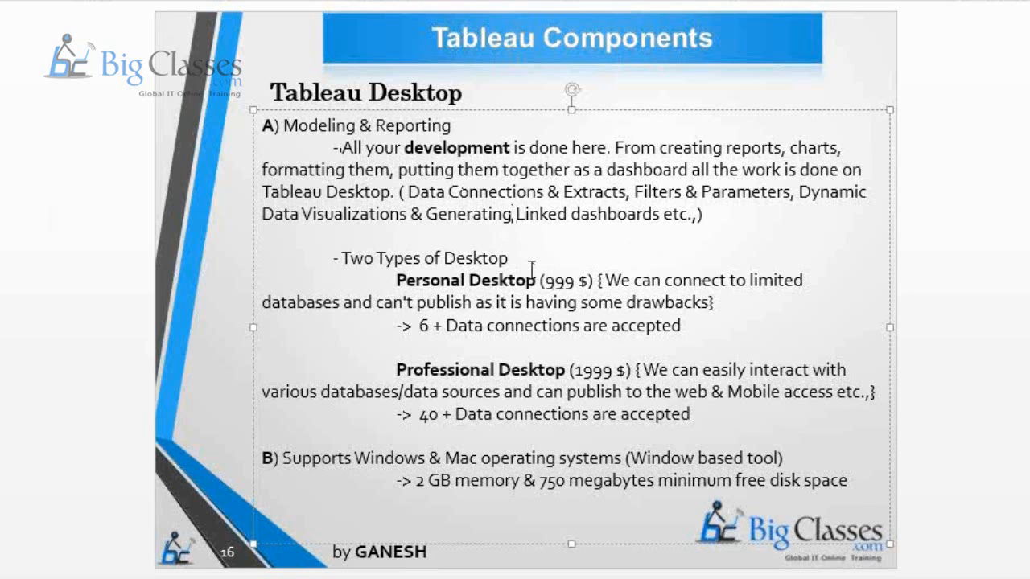
{"action": "double_click", "coordinate": [476, 282]}
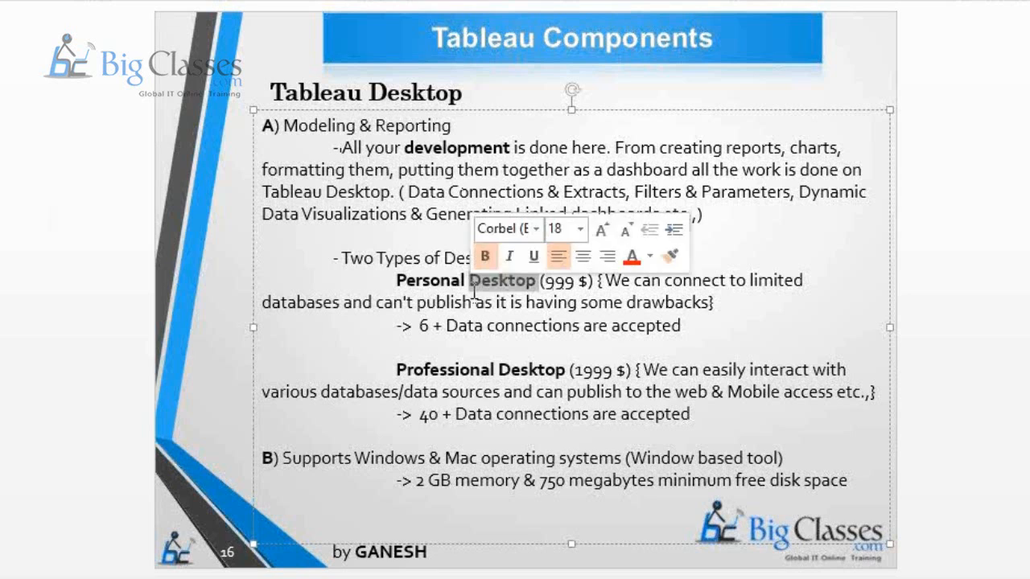
{"action": "double_click", "coordinate": [446, 370]}
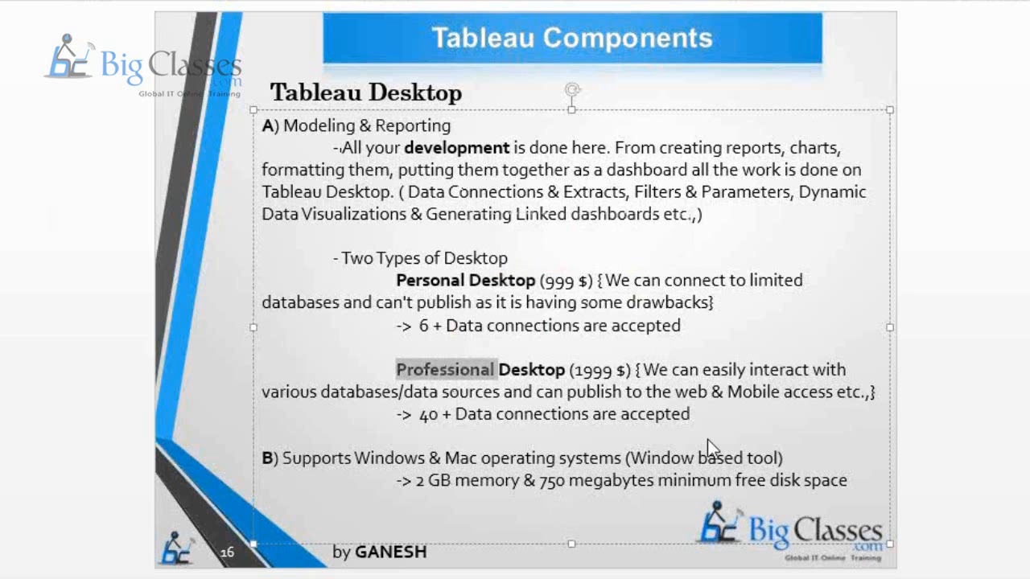
- Switch back to the Tableau workbook and look through its file commands without choosing any
{"action": "key", "text": "shift+F5"}
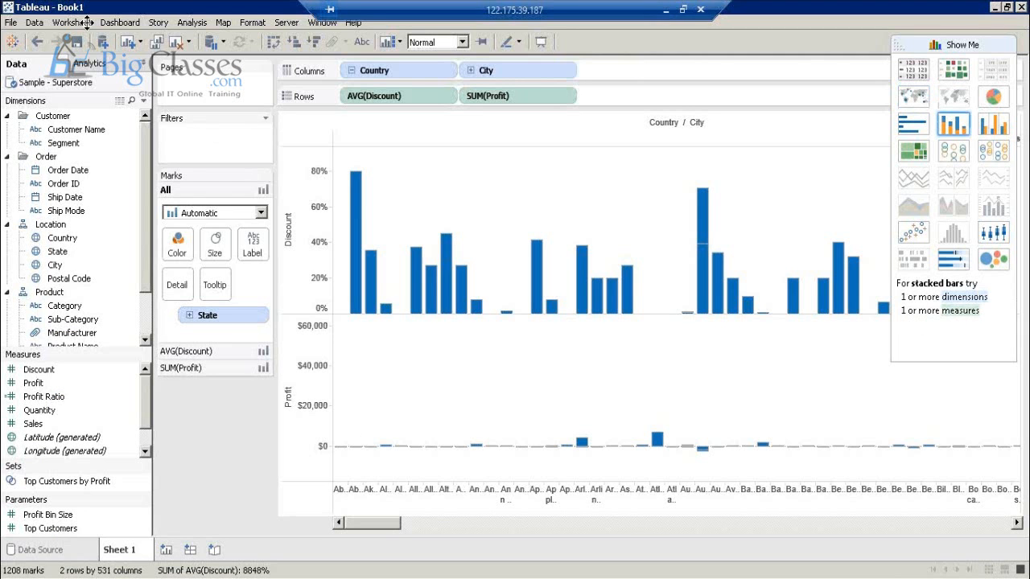
{"action": "left_click", "coordinate": [10, 22]}
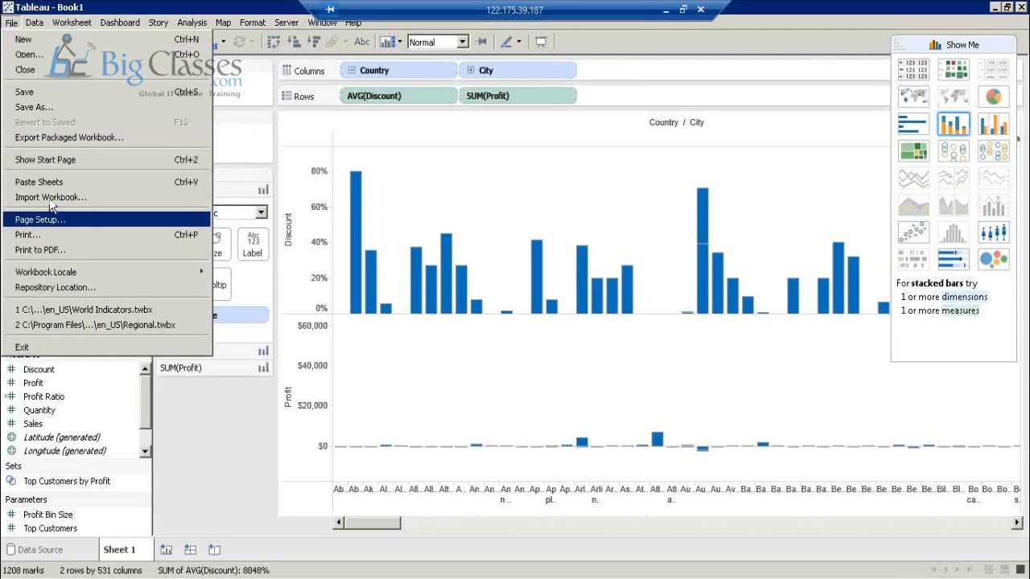
{"action": "left_click", "coordinate": [402, 405]}
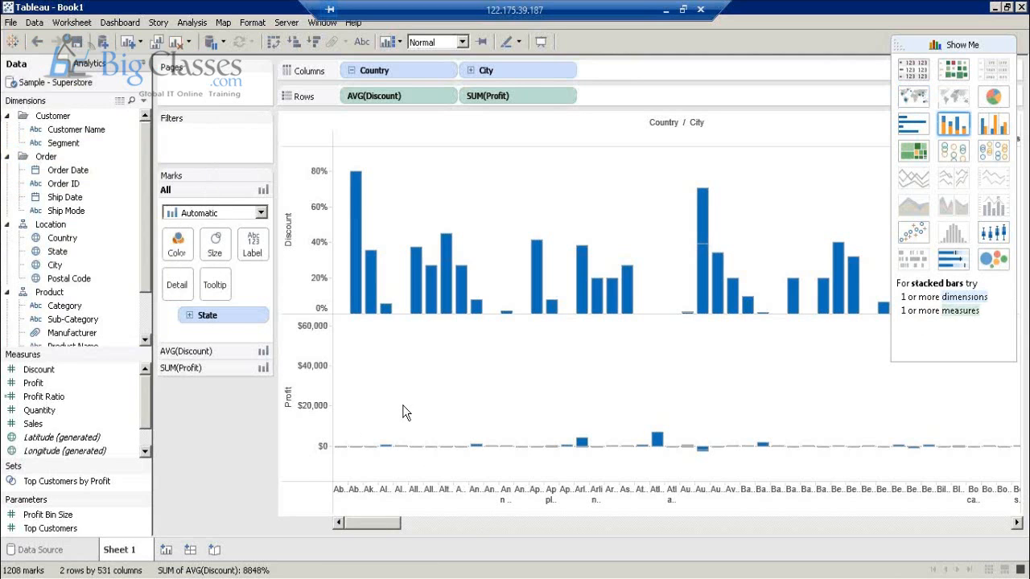
- Return to PowerPoint, clear the text selection on the Tableau Components slide, and start the slide show from that slide
{"action": "left_click", "coordinate": [664, 10]}
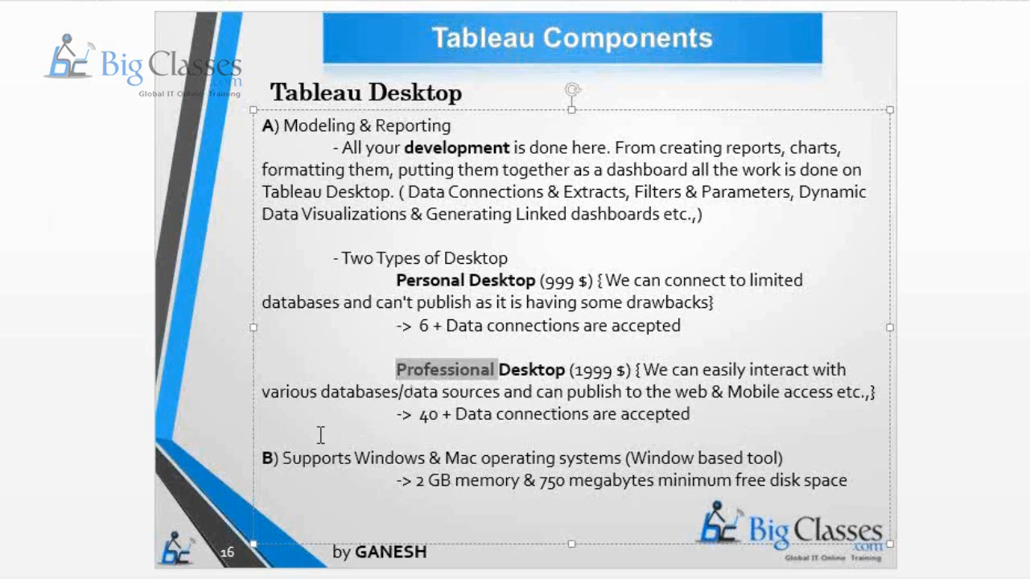
{"action": "left_click", "coordinate": [37, 427]}
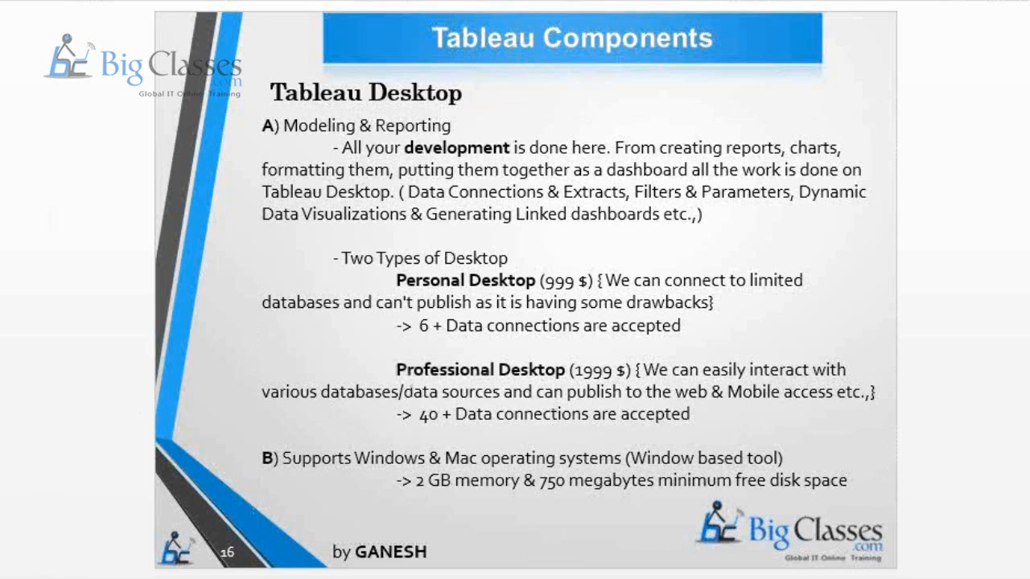
{"action": "key", "text": "shift+F5"}
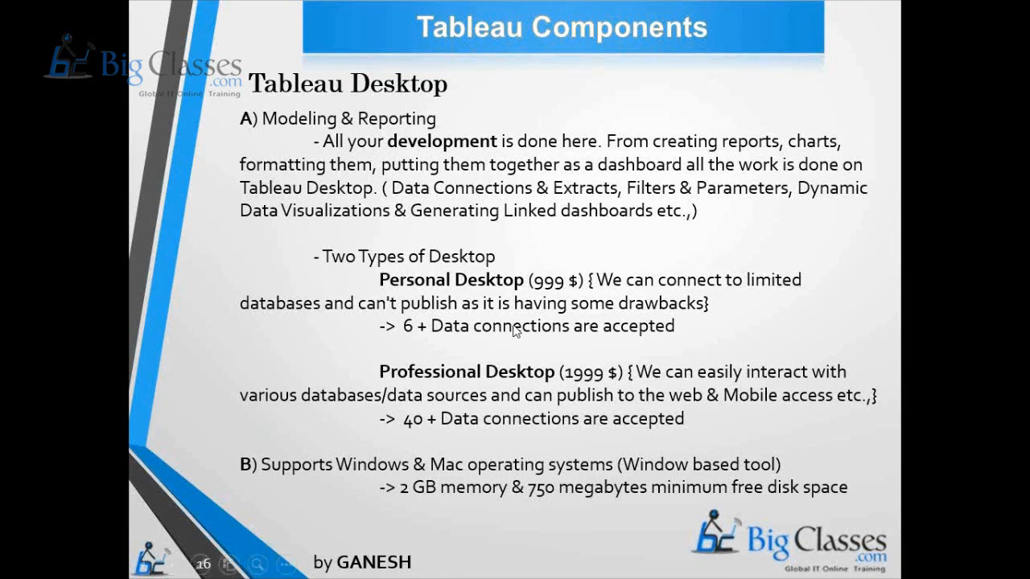